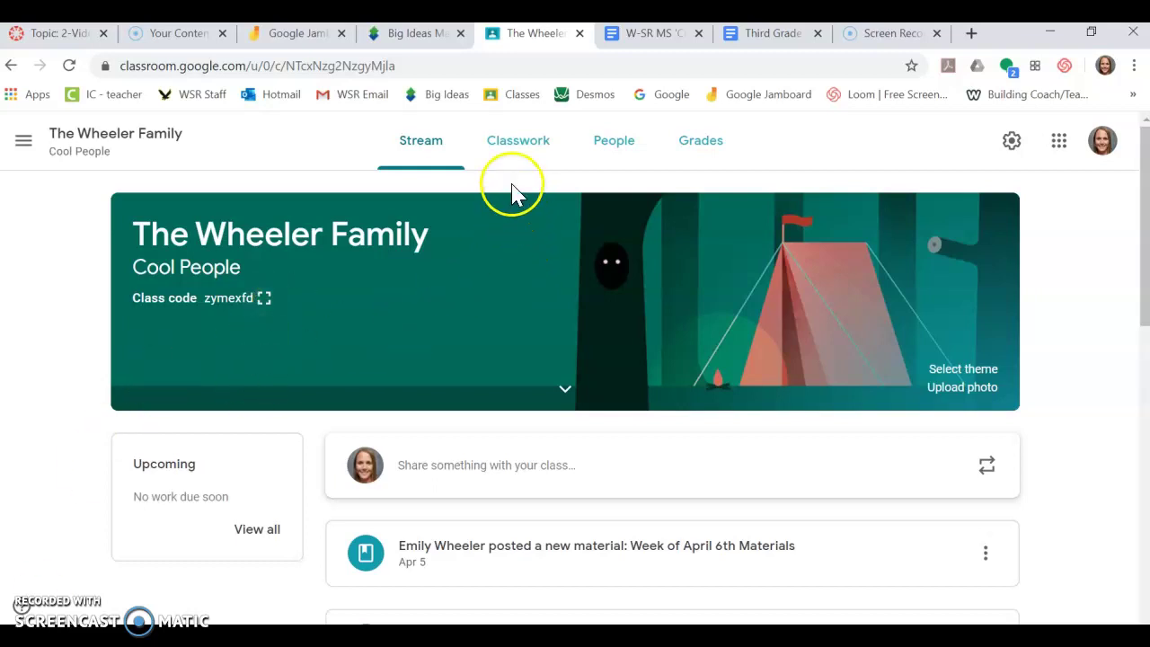
Step: Create a new assignment in the class's classwork and title it "Week of April 13th"
left_click(521, 156)
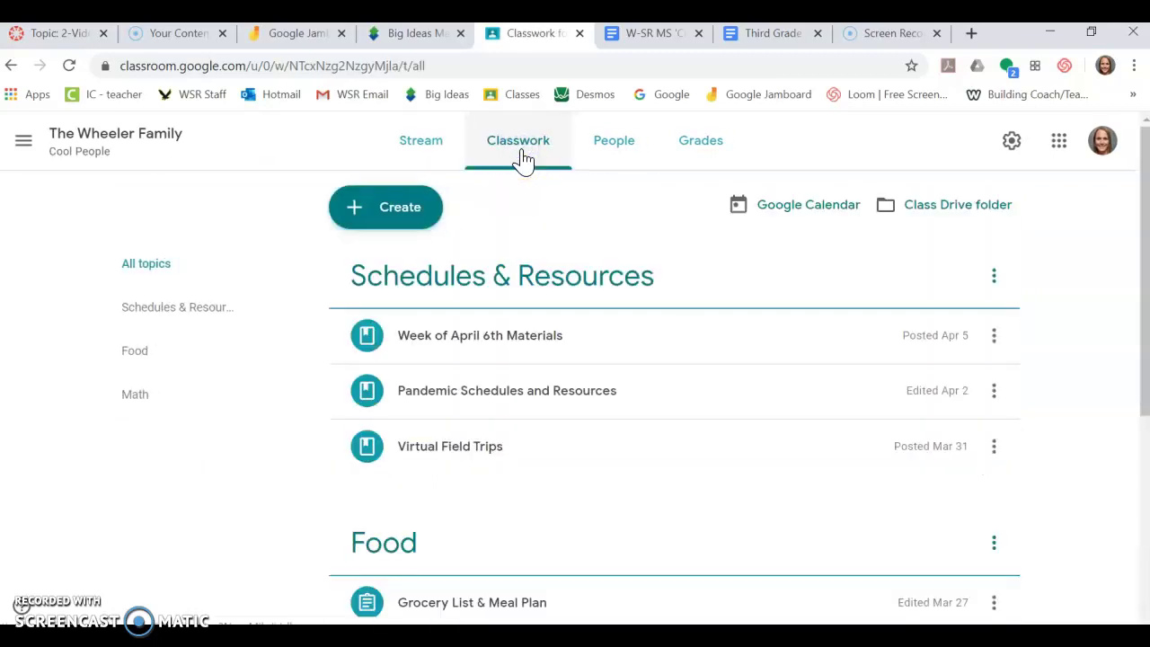
left_click(395, 214)
left_click(402, 258)
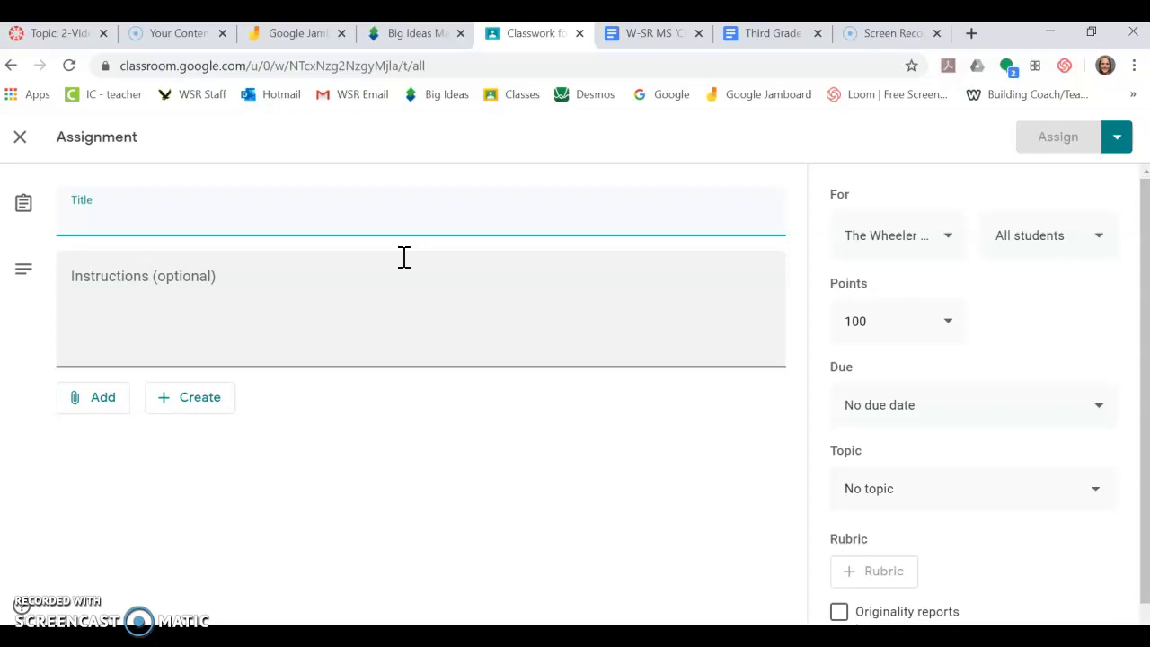
type("Week of")
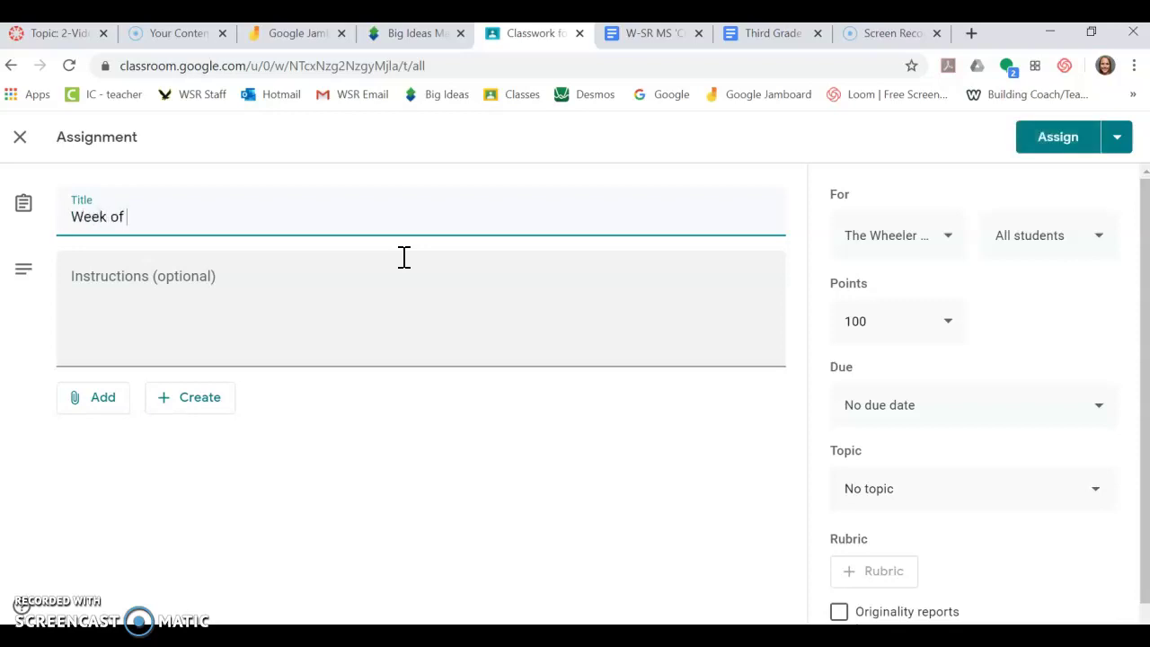
type(" April 13th")
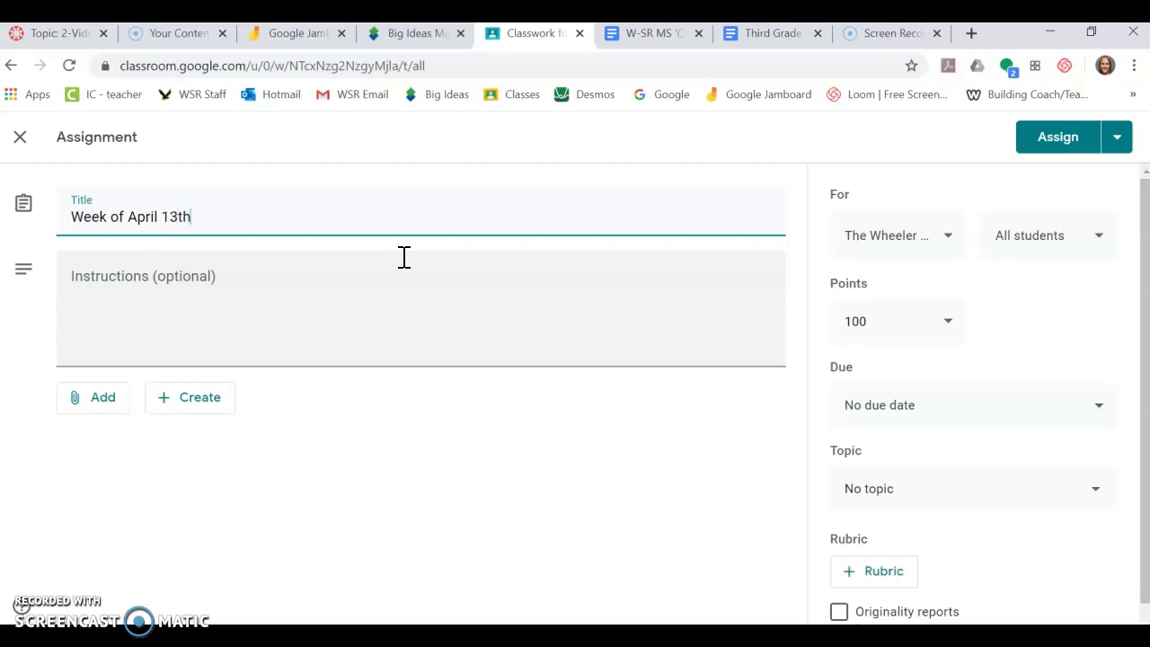
left_click(392, 248)
left_click(349, 228)
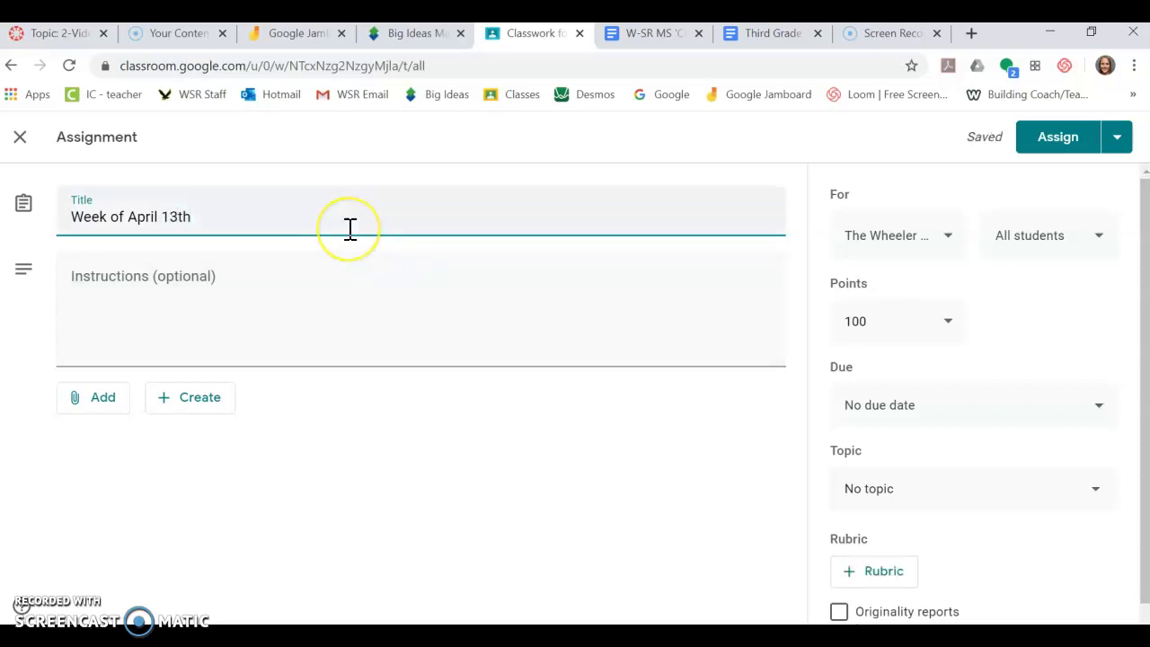
Step: Begin the assignment instructions with "Here is your document from the middle school for this week. Please"
left_click(296, 273)
type("Hrere")
key("BackSpace")
key("BackSpace")
type("ere")
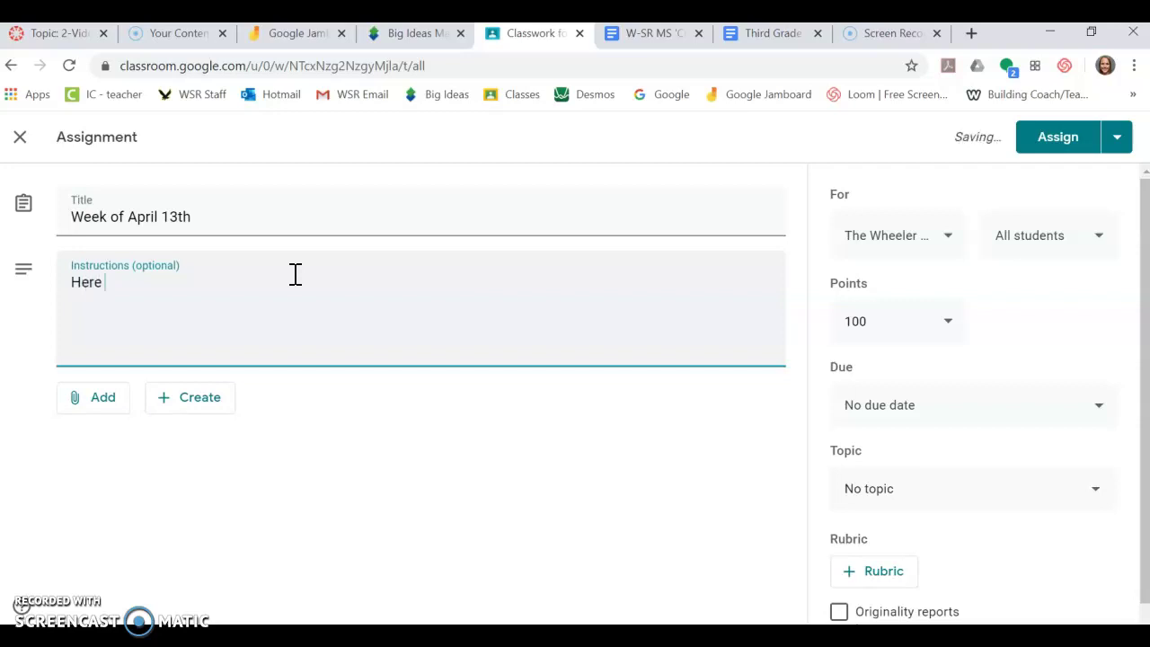
type(" is your document from the")
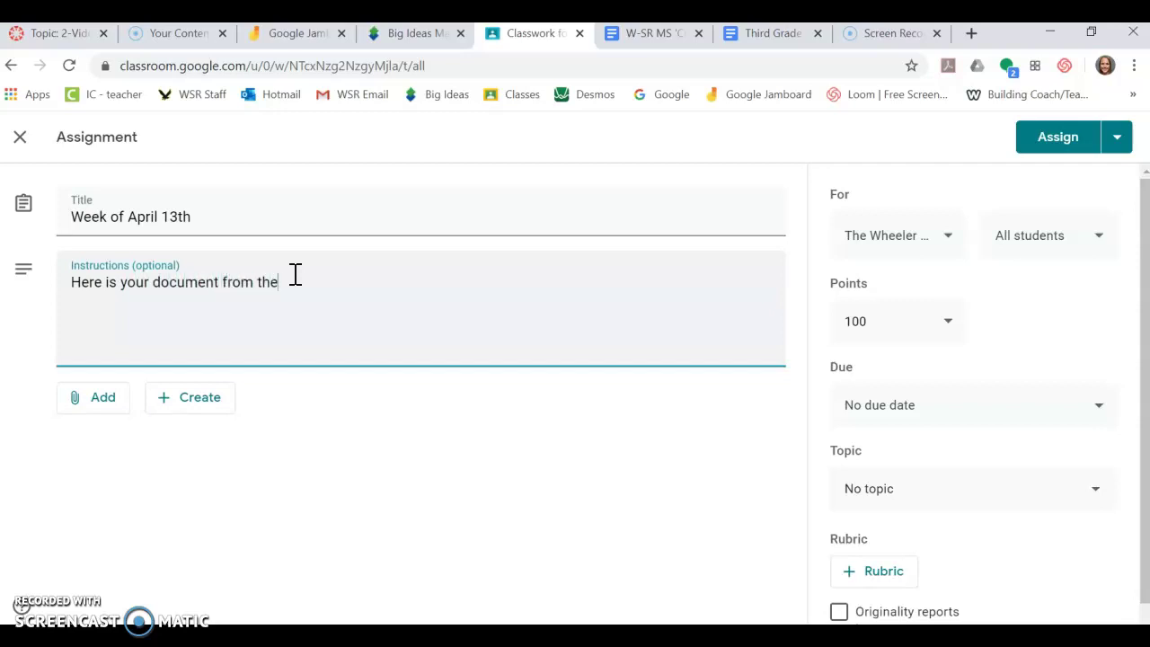
type(" middle school")
type(" fourth")
key("BackSpace")
key("BackSpace")
key("BackSpace")
key("BackSpace")
type("r this week.  Please")
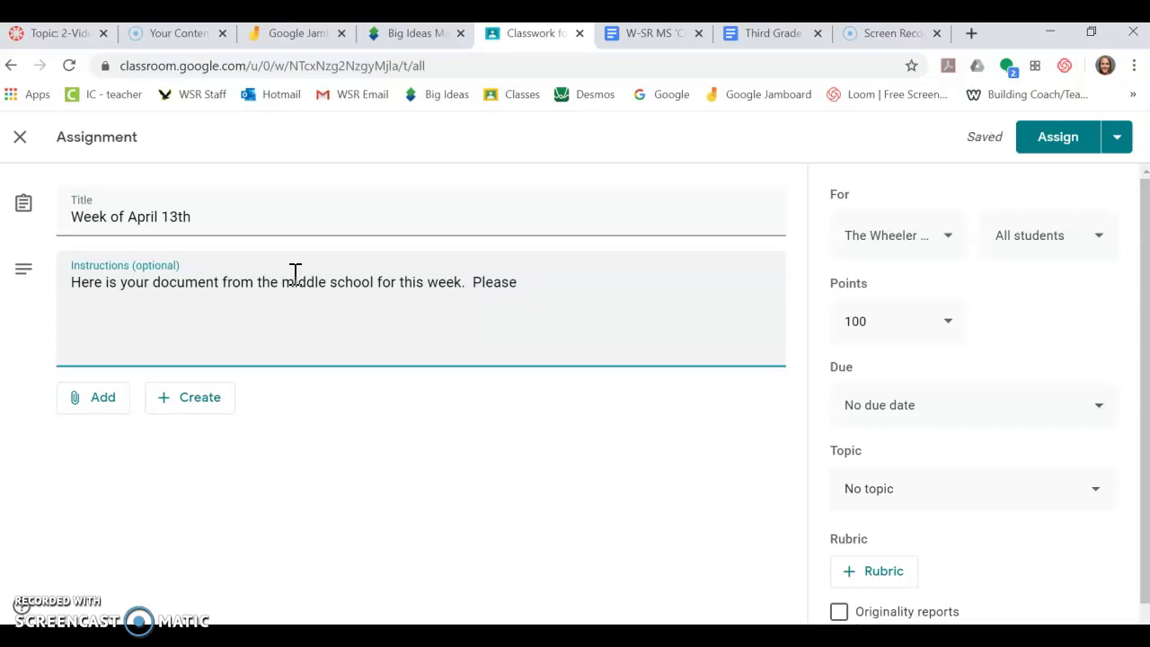
Step: Complete the instructions with "turn it in at the end of the week when you've completed all of your work for your teachers!"
type(" turn it in at the end of the wee")
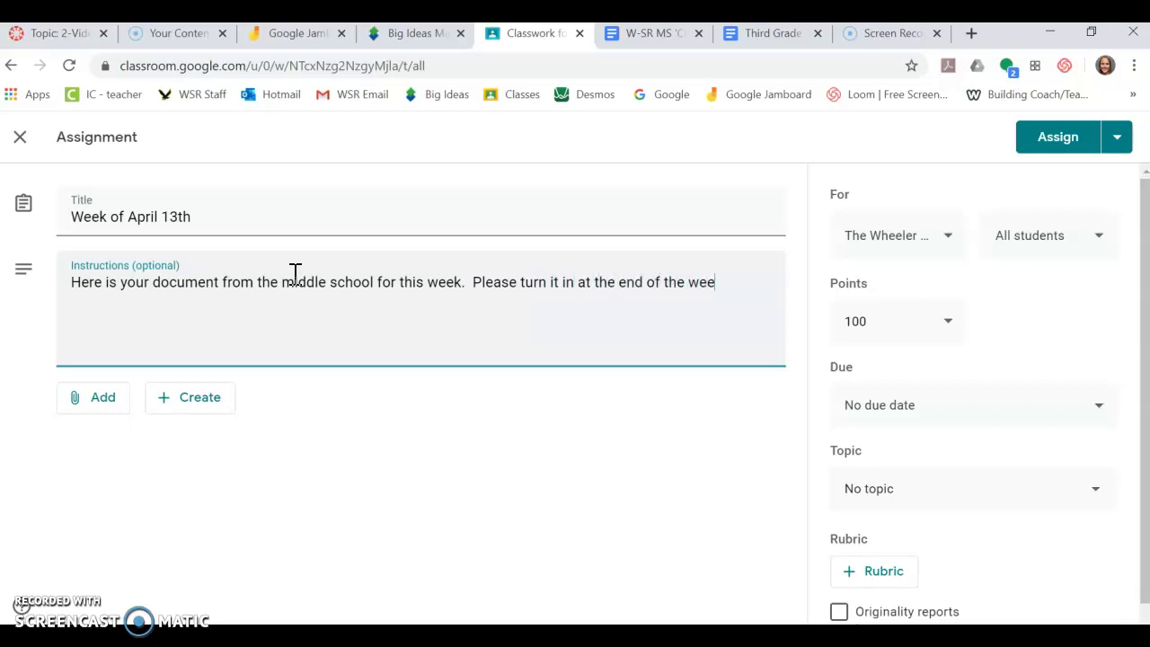
type("k when you've completed a")
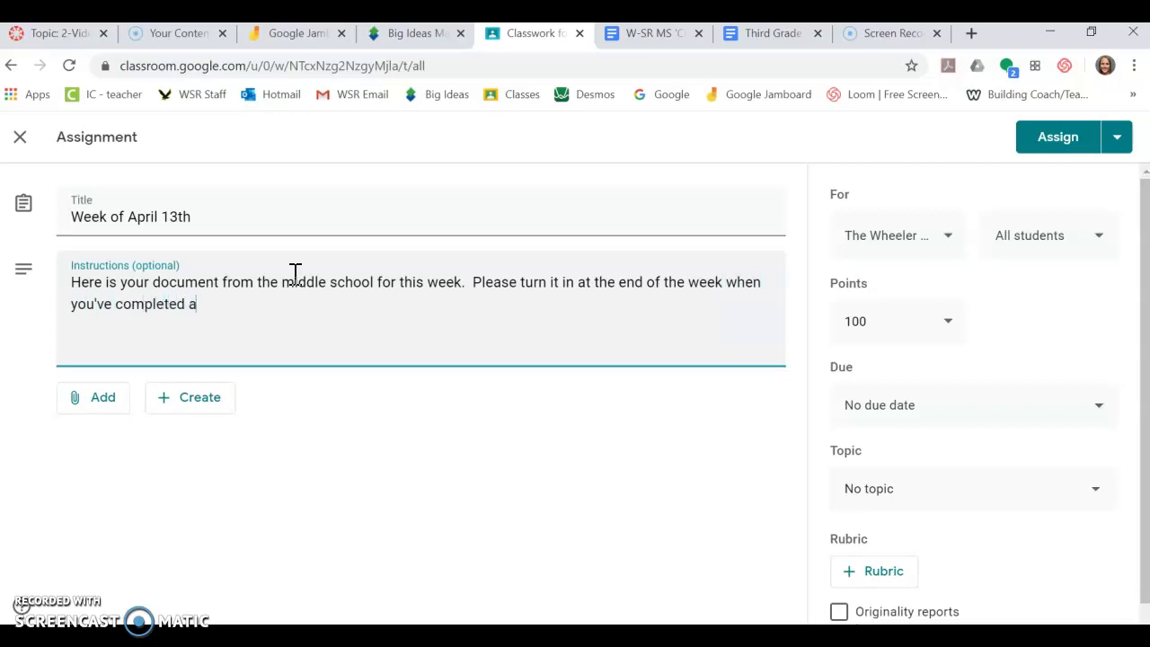
type("ll of your work for your teachers!")
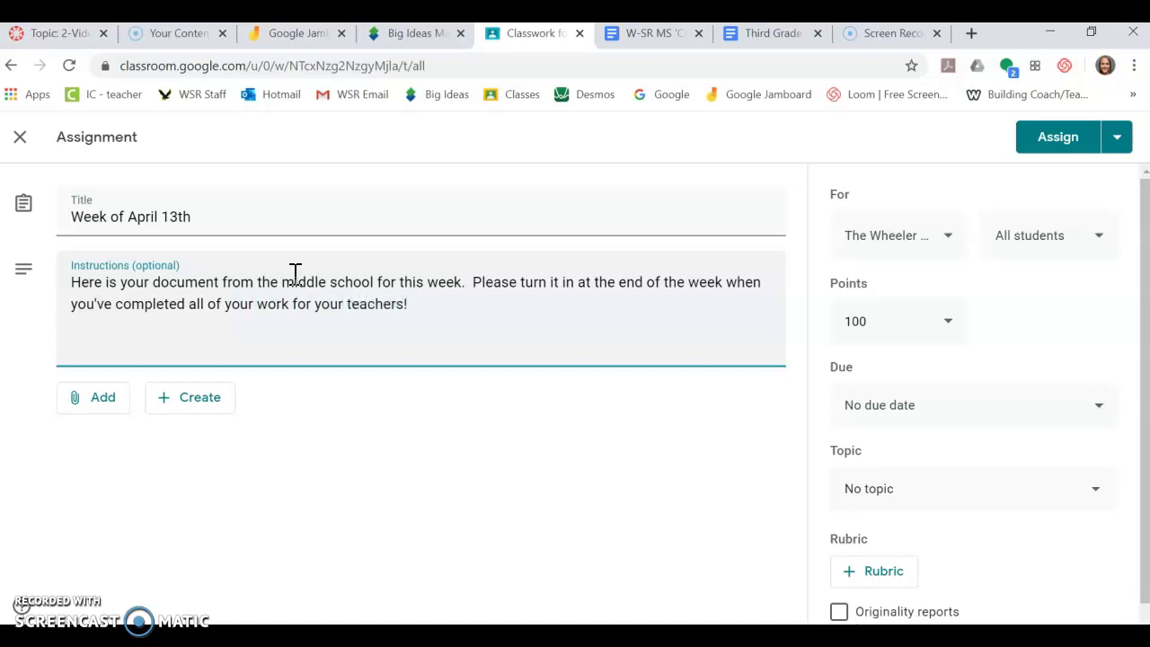
left_click(104, 400)
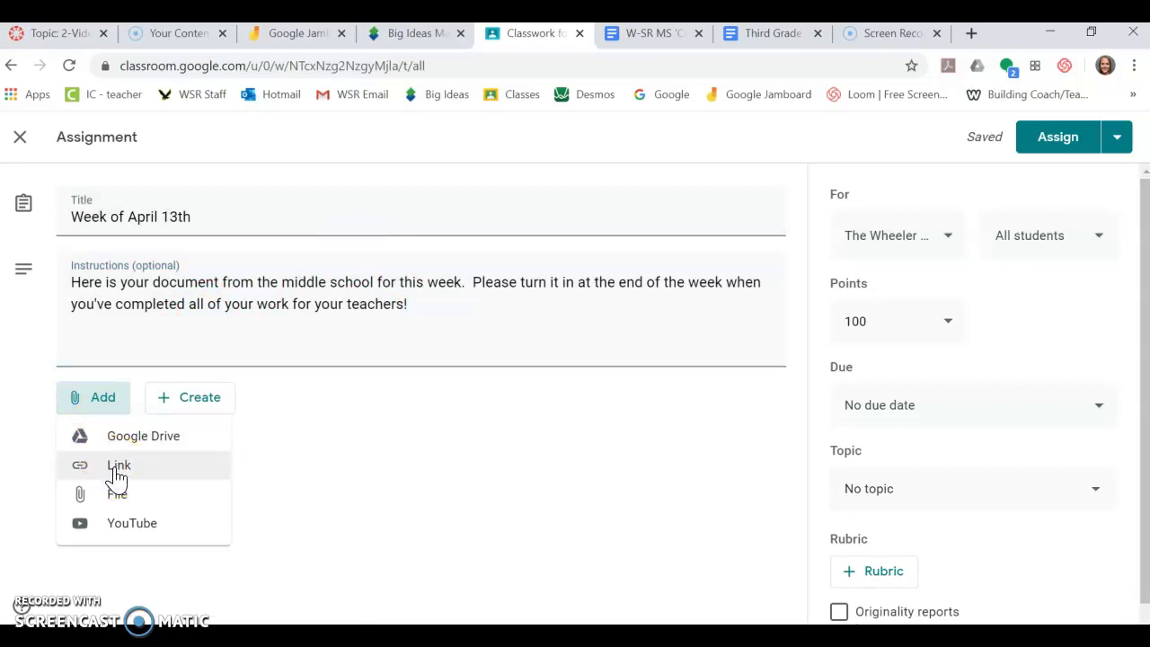
left_click(116, 467)
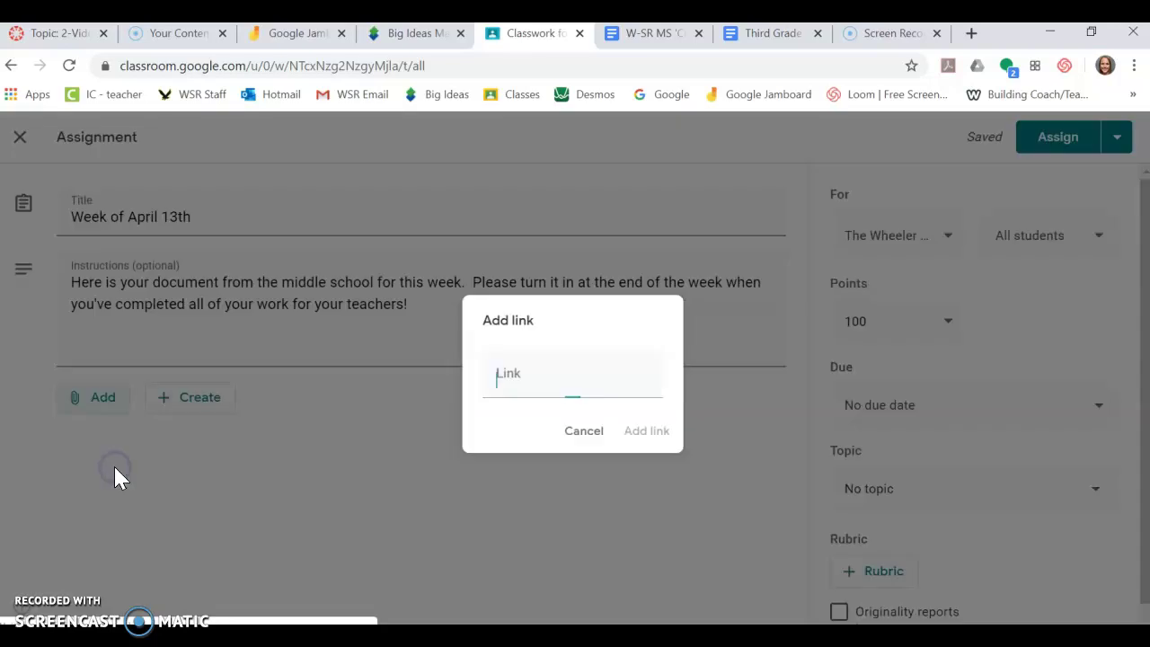
left_click(579, 436)
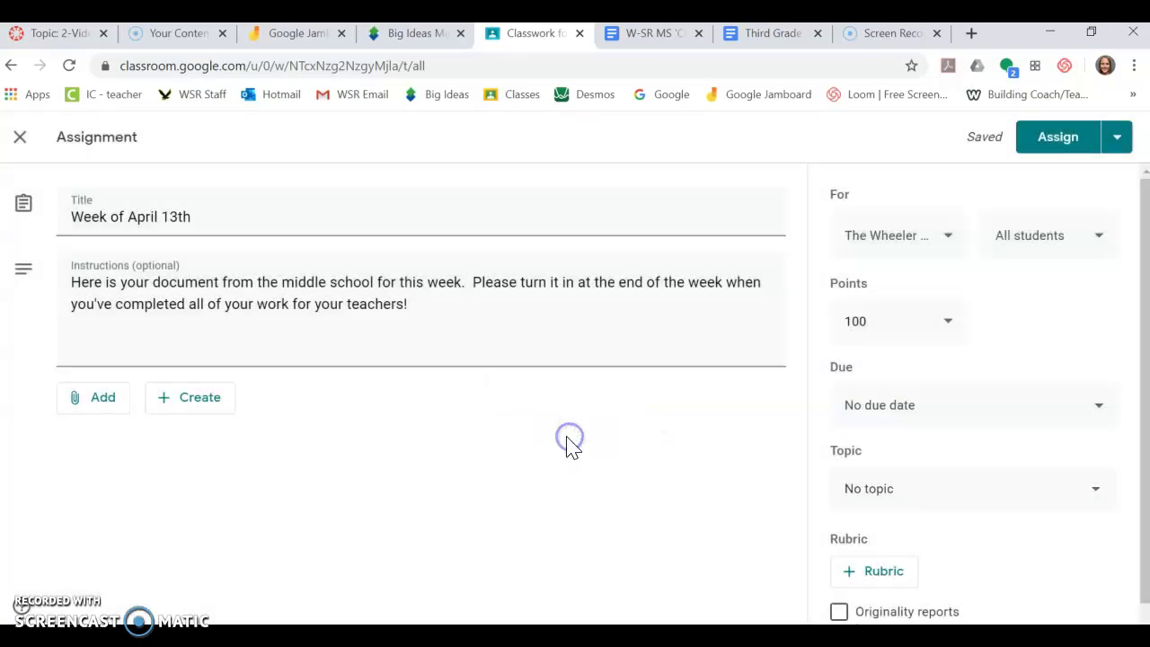
Step: Switch to the W-SR MS 'Continuous Learning' Parent Hub document and copy its shareable link
left_click(656, 36)
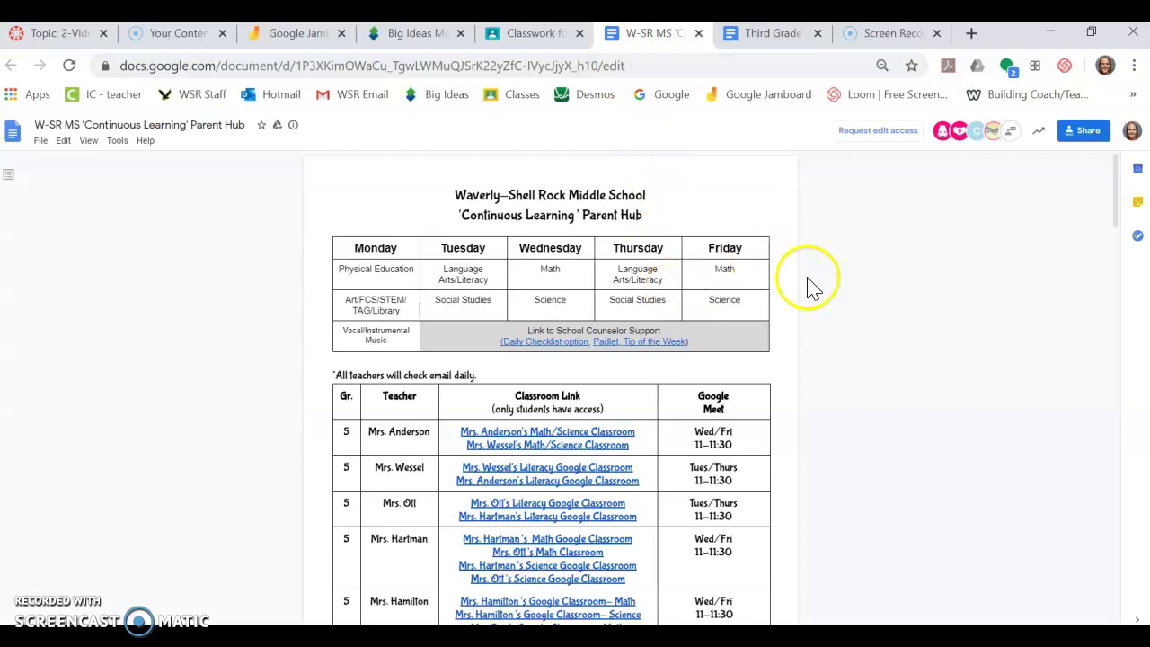
left_click(1087, 133)
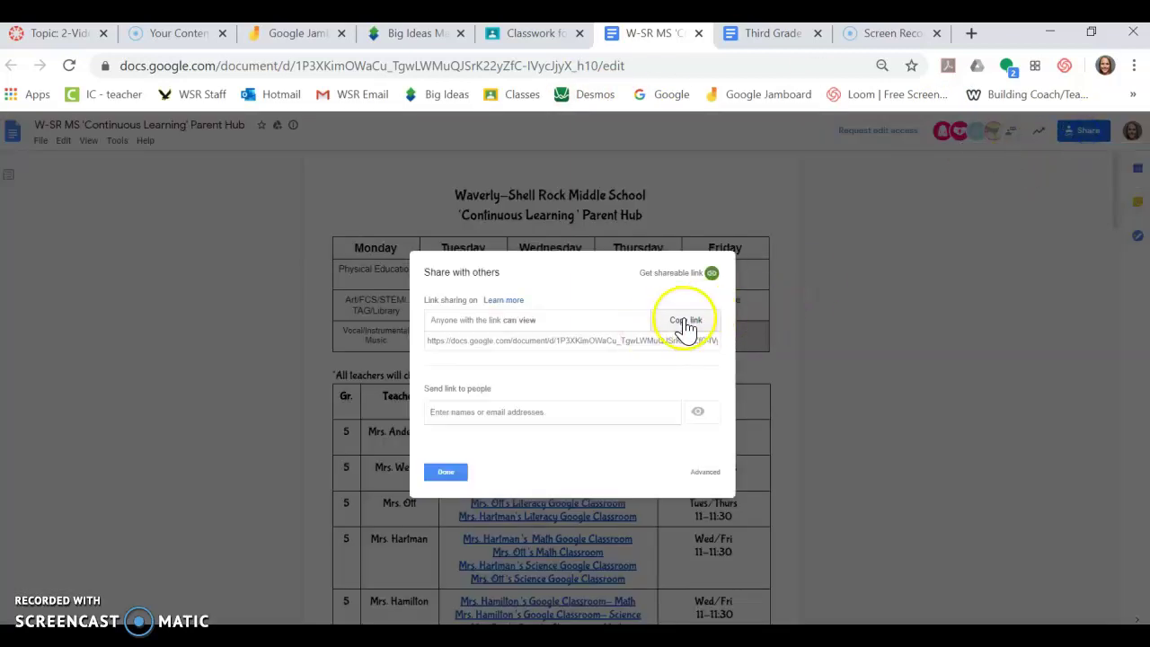
left_click(685, 321)
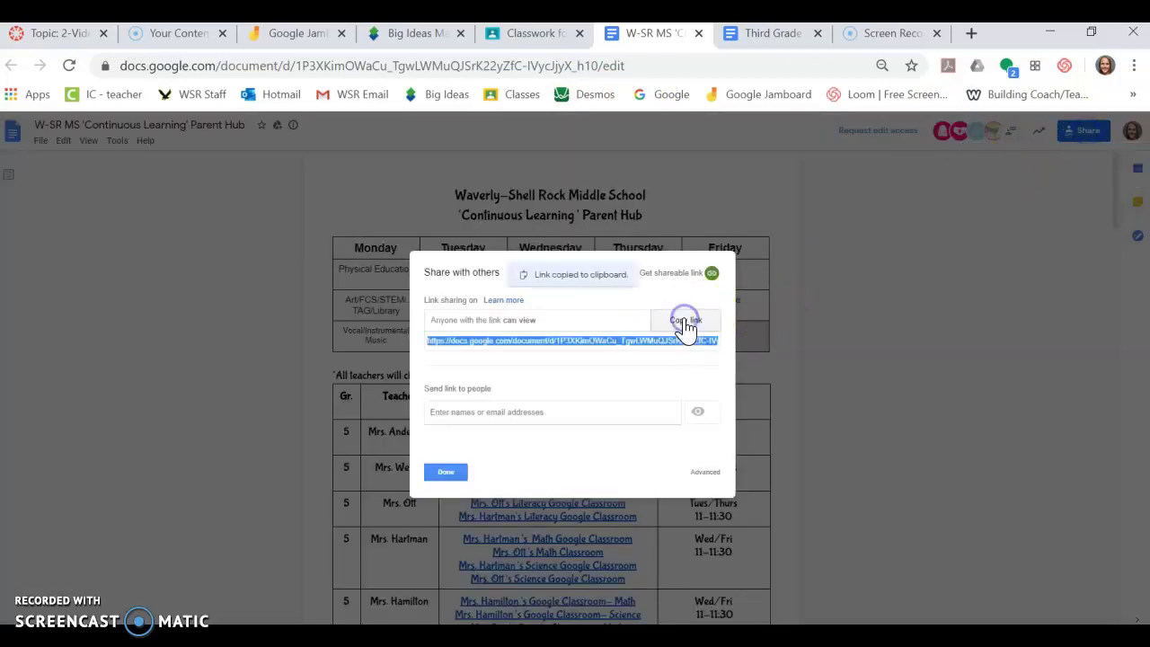
Step: Return to the assignment in Google Classroom and attach the copied Parent Hub document link
left_click(526, 36)
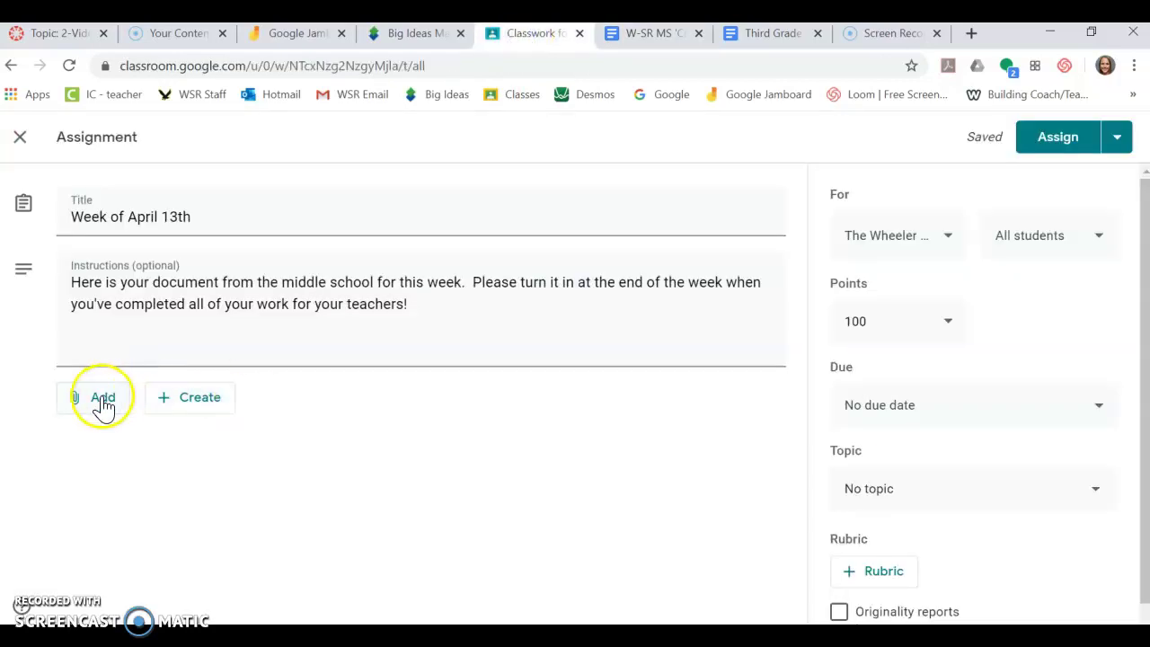
left_click(77, 406)
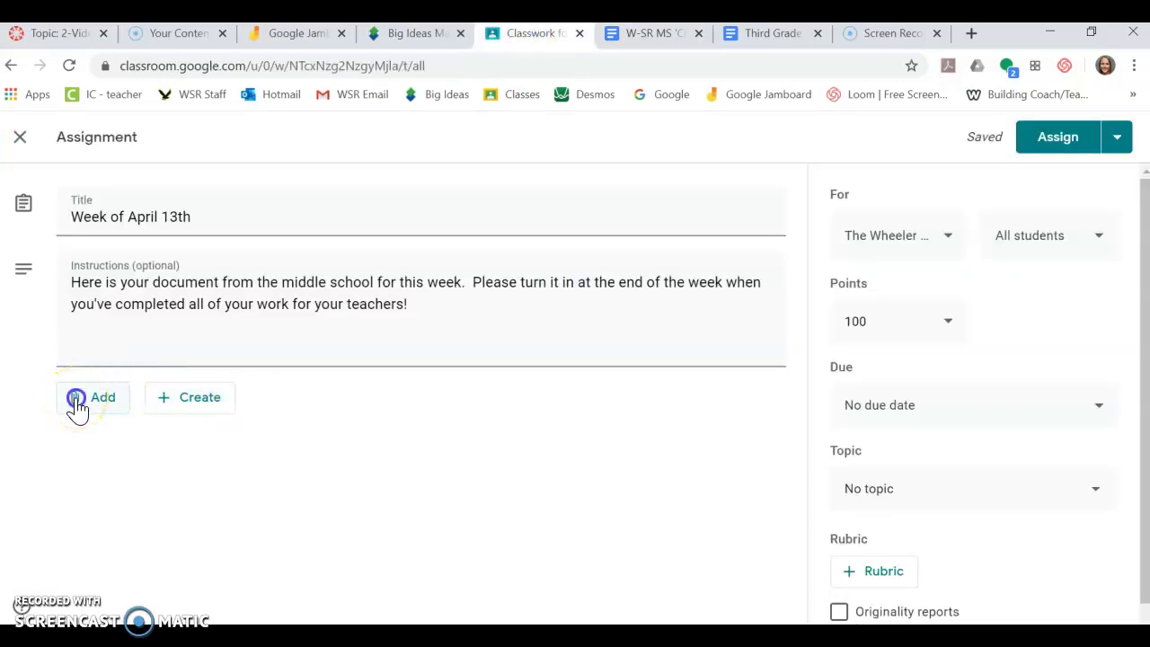
left_click(114, 465)
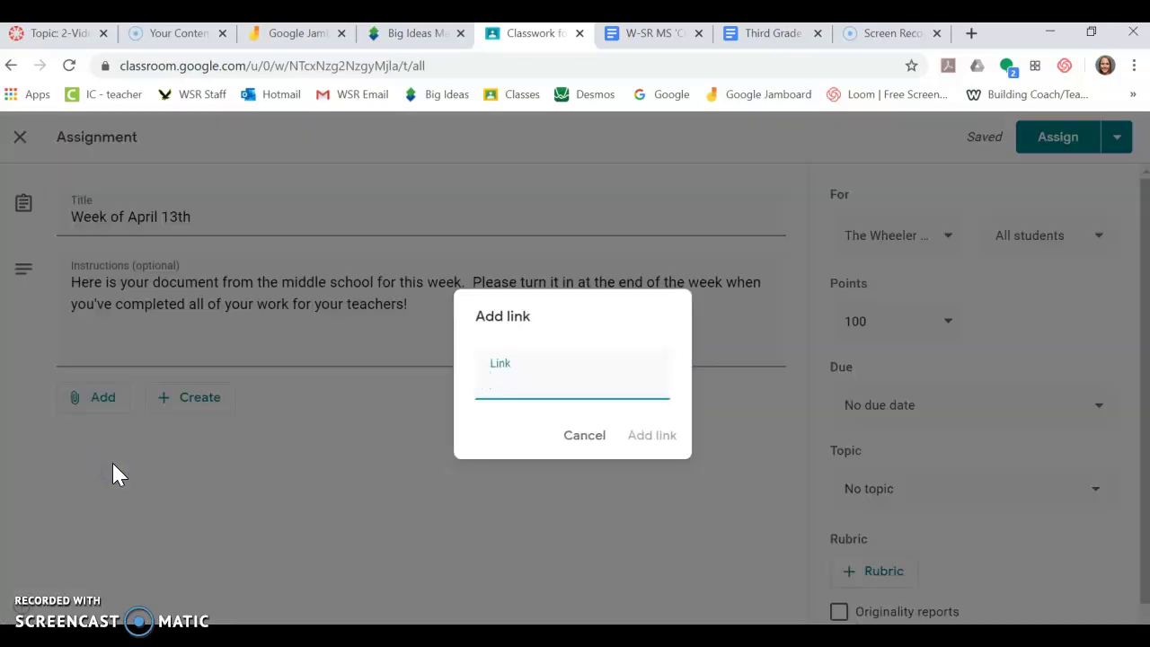
key("ctrl+v")
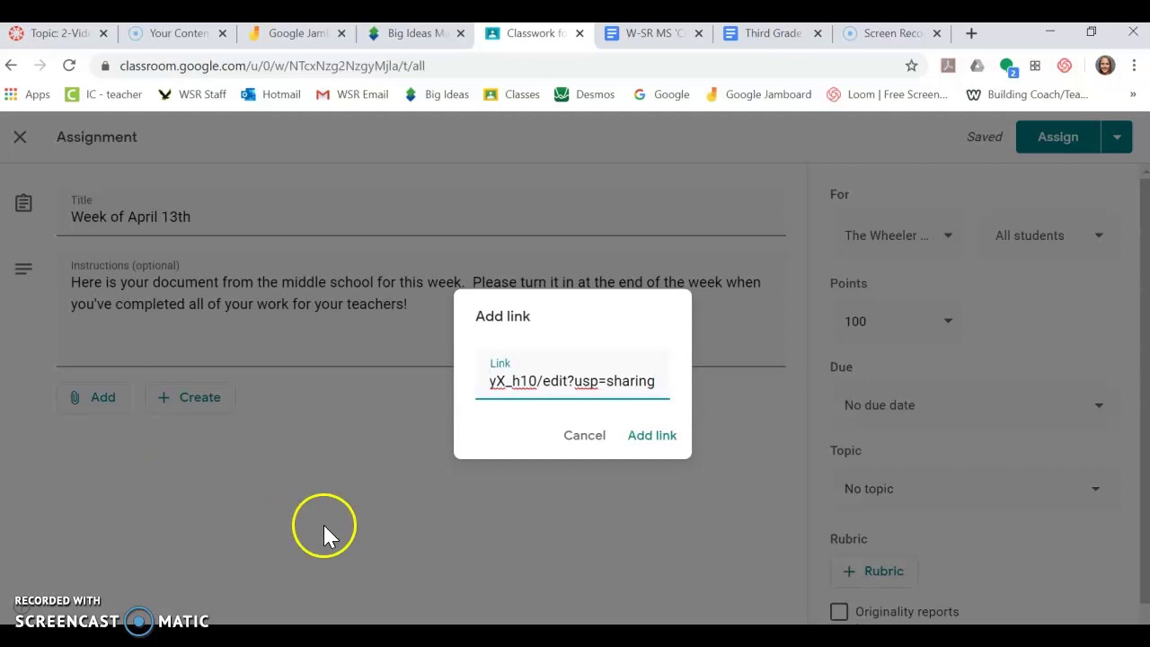
left_click(654, 439)
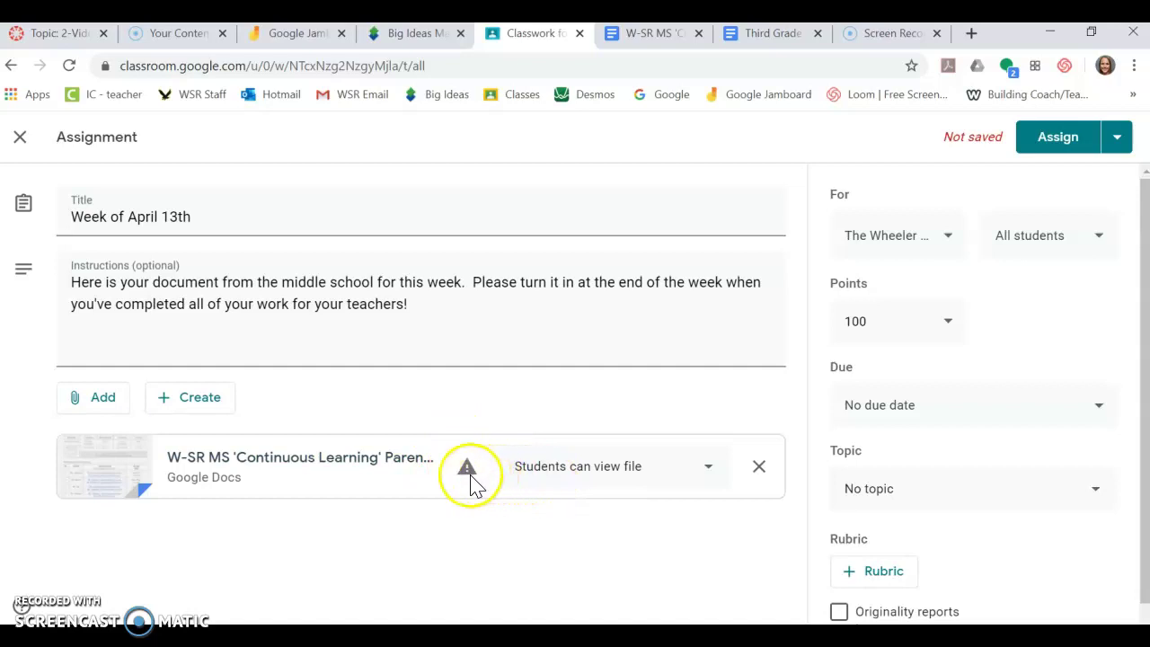
mouse_move(467, 477)
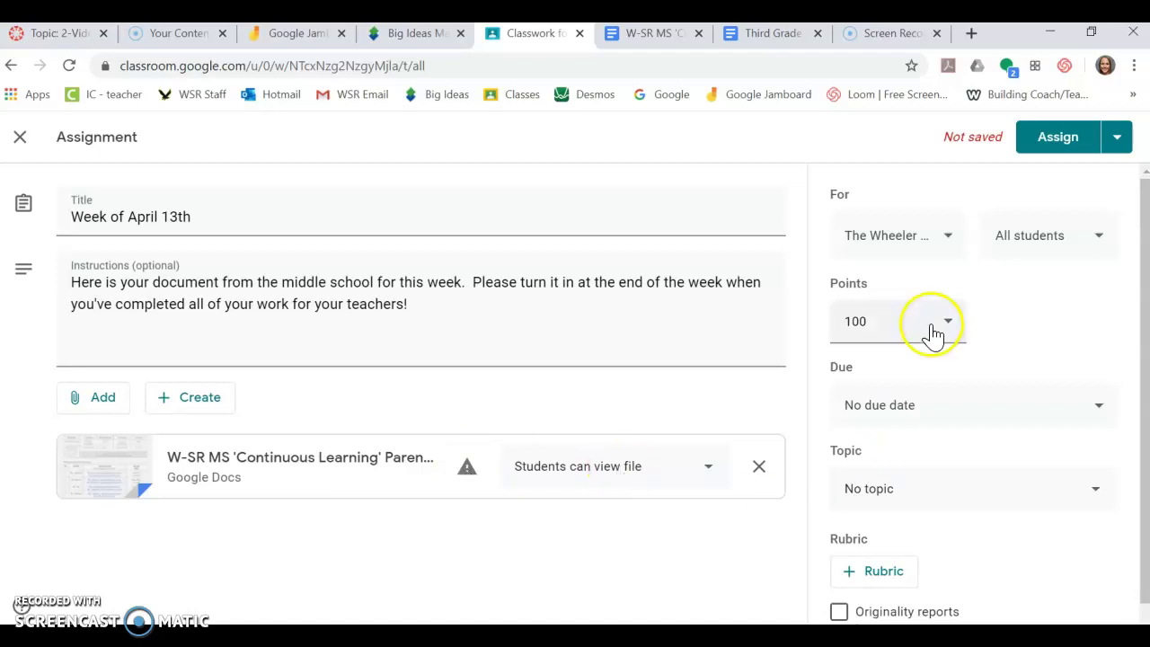
Step: Assign the work only to the first listed student, excluding the second, and set its points to Ungraded
left_click(1033, 249)
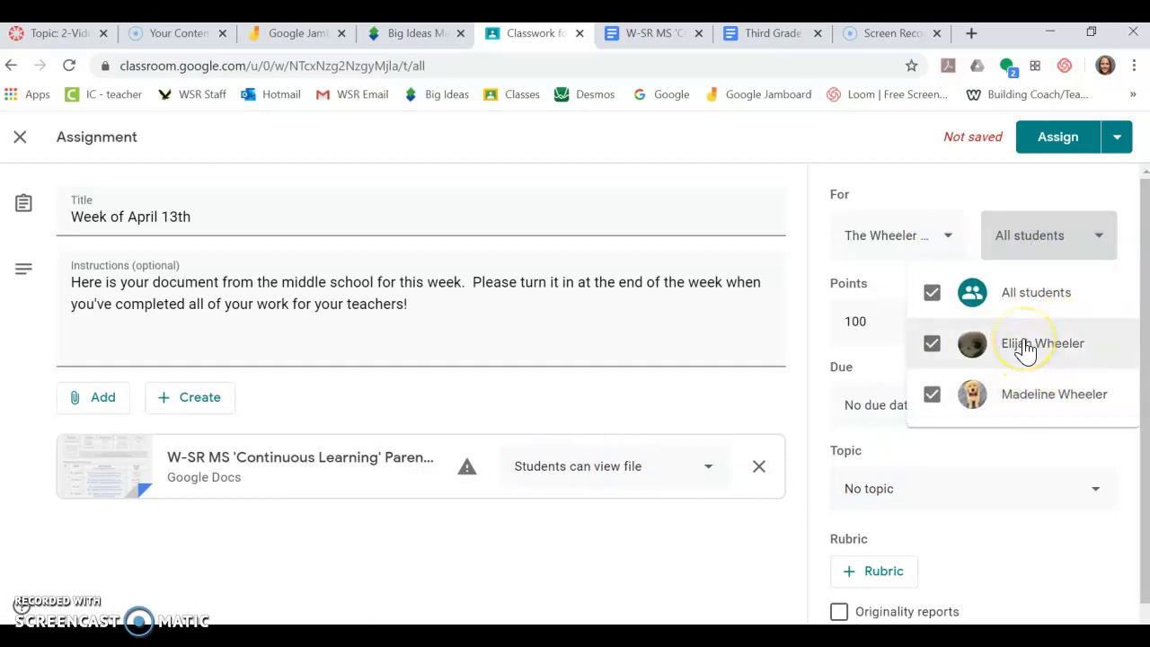
left_click(933, 400)
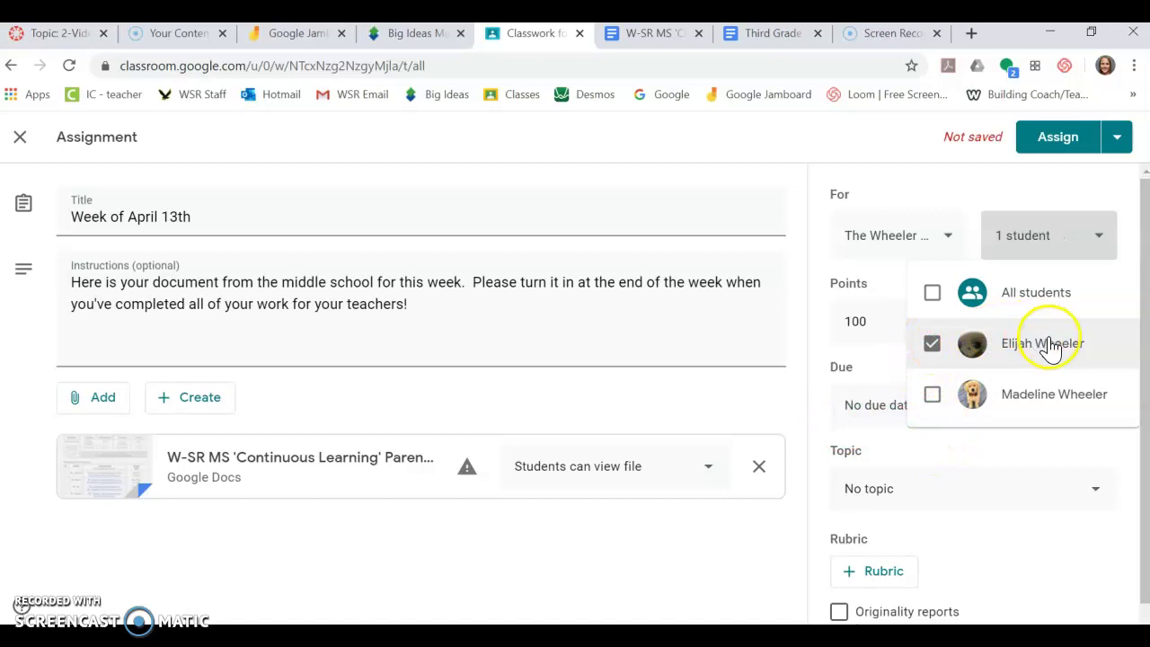
left_click(759, 388)
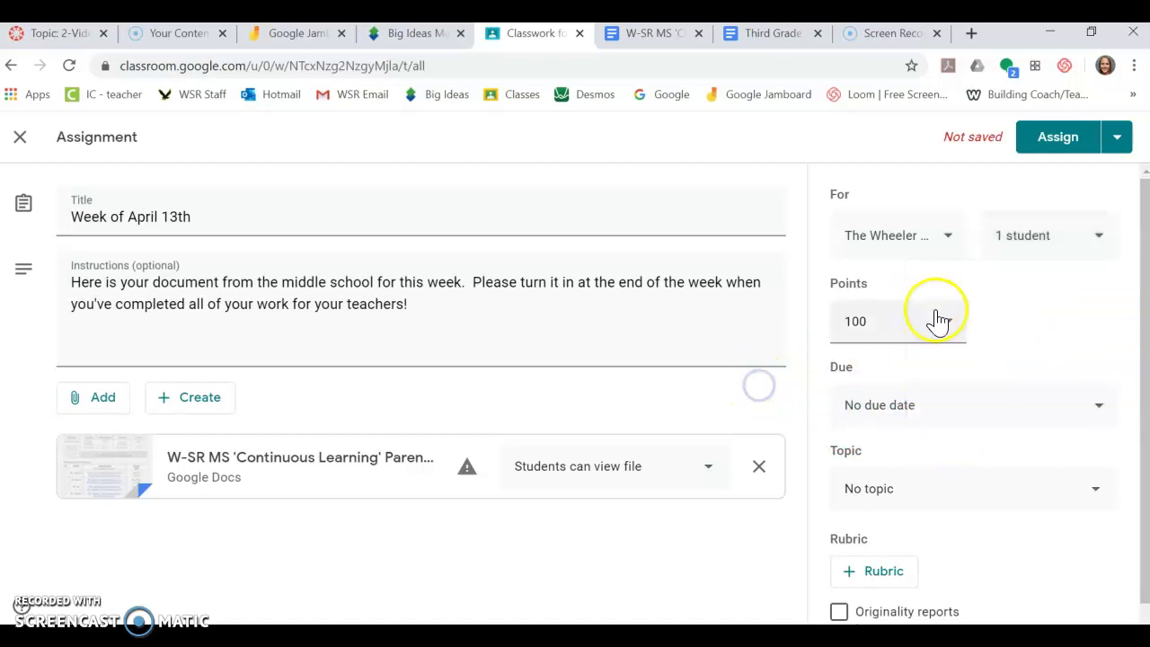
left_click(945, 331)
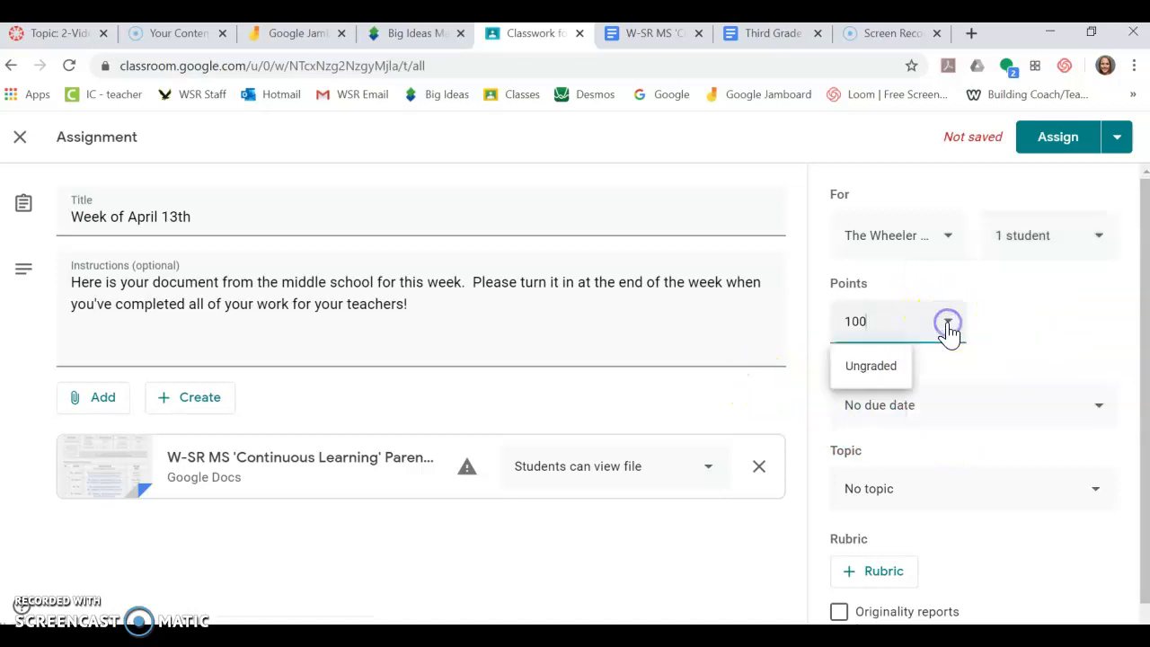
left_click(879, 366)
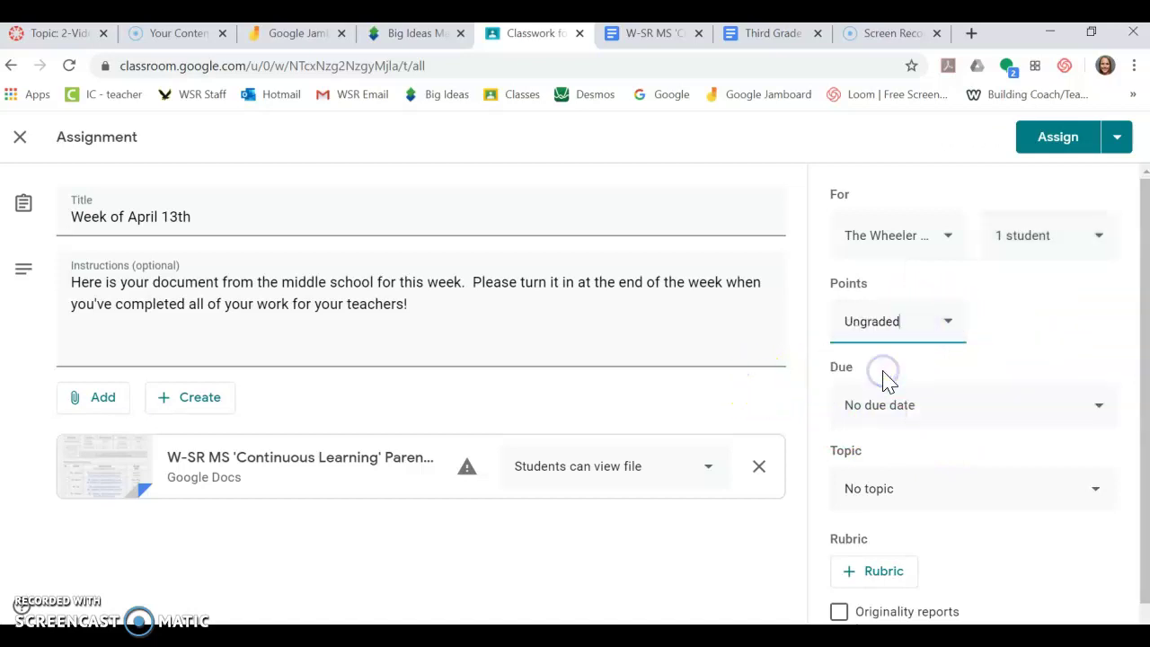
Step: Set the assignment's due date to Apr 17, 2020 at 3:00 PM
left_click(900, 421)
left_click(939, 476)
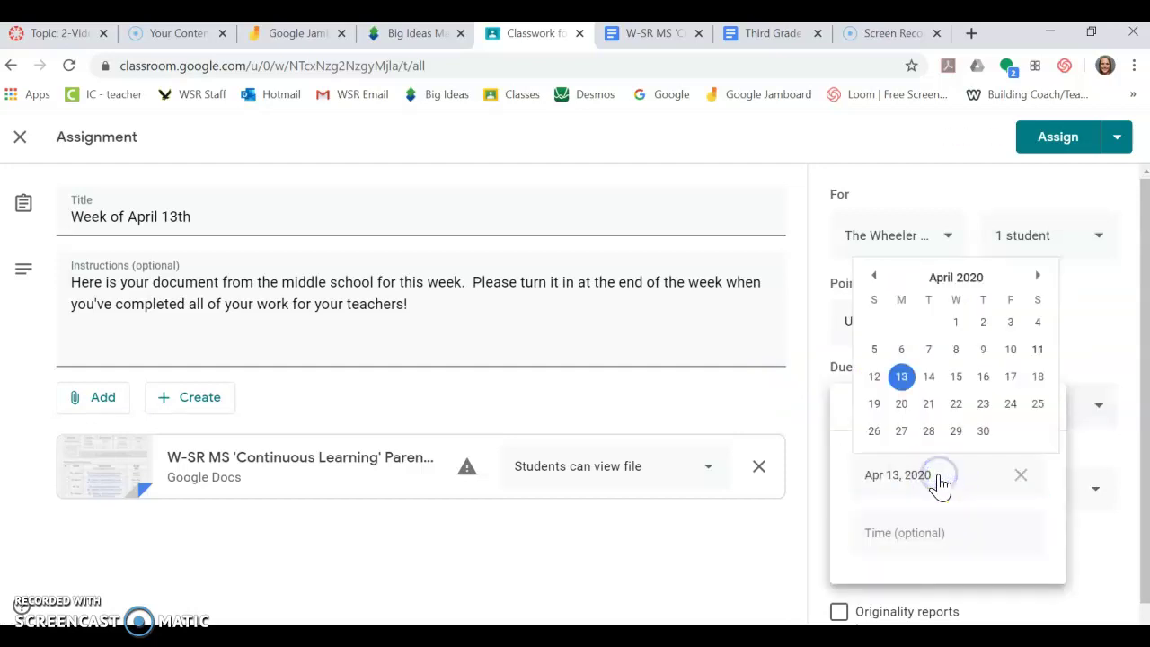
left_click(1011, 380)
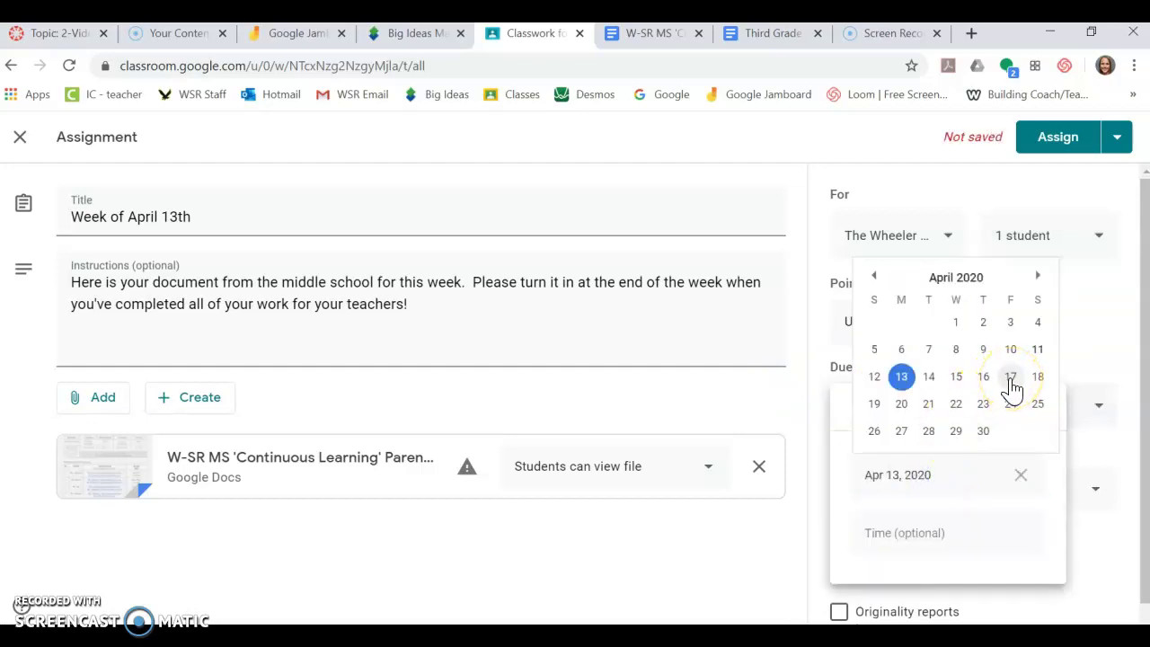
left_click(1012, 379)
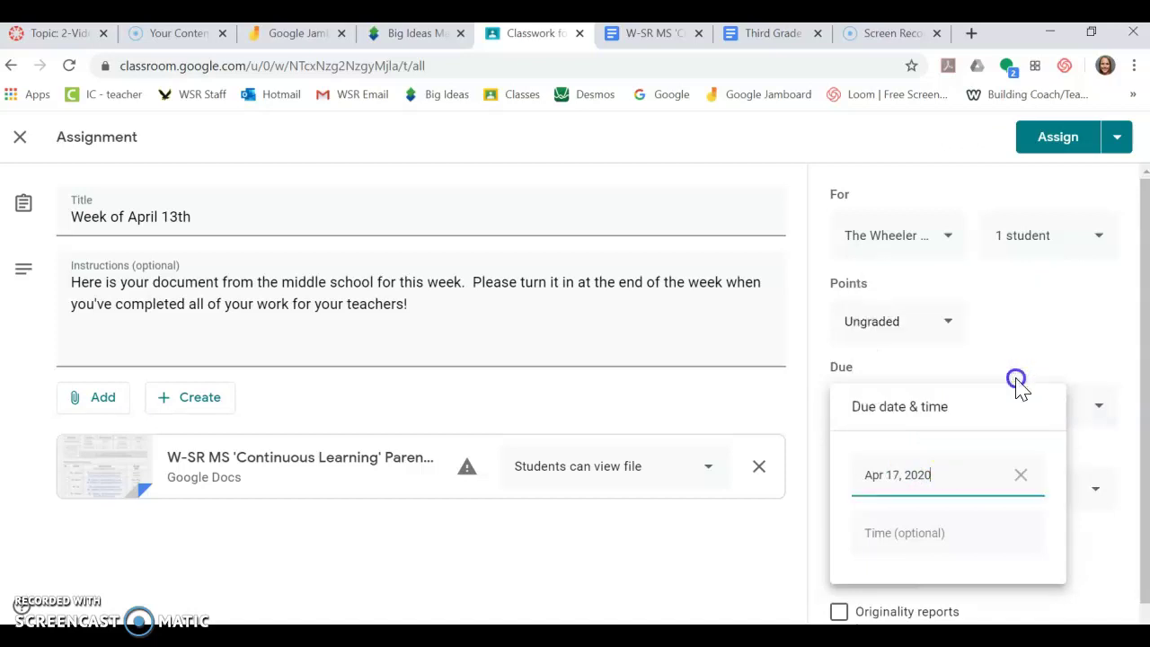
left_click(913, 538)
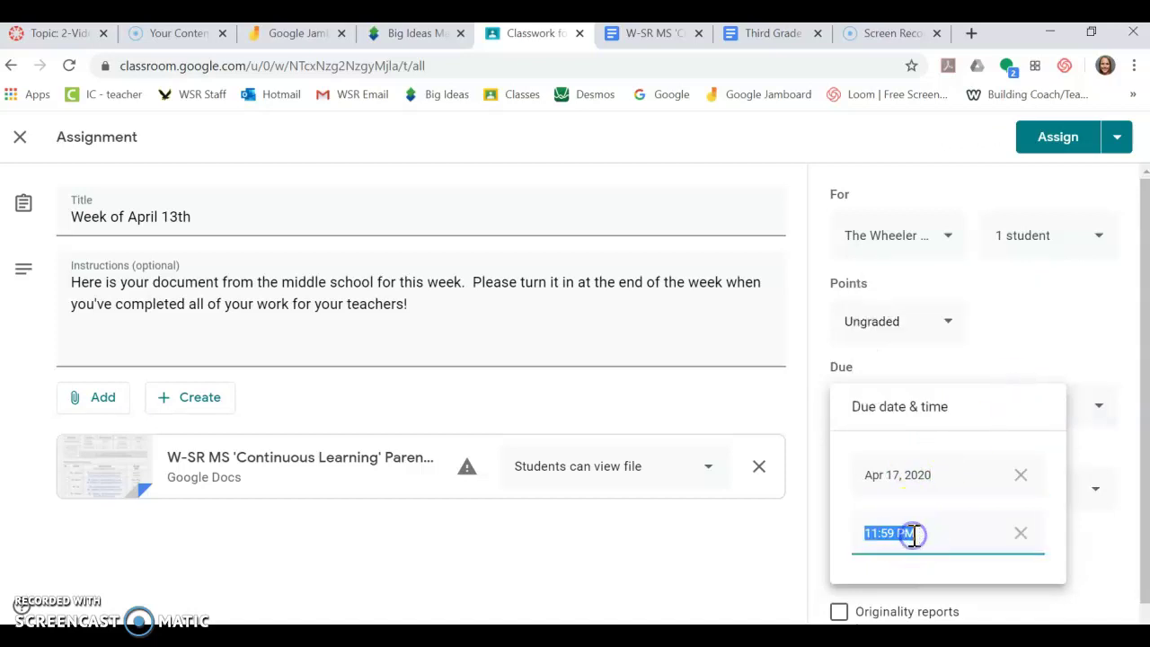
type("3:3")
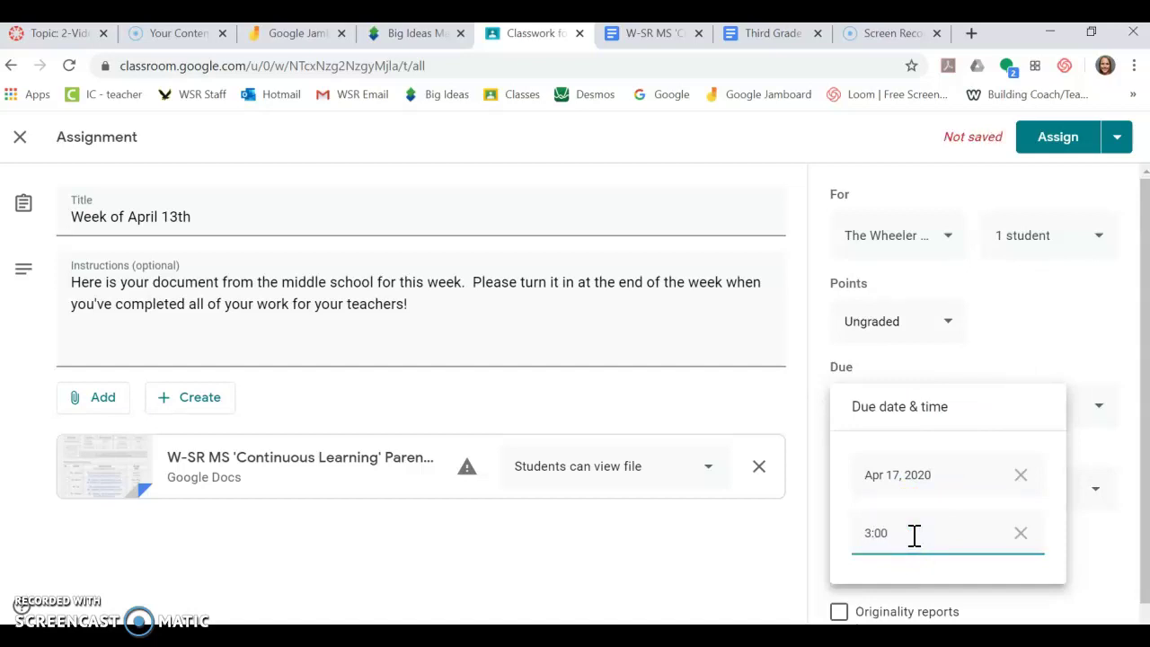
left_click(1091, 569)
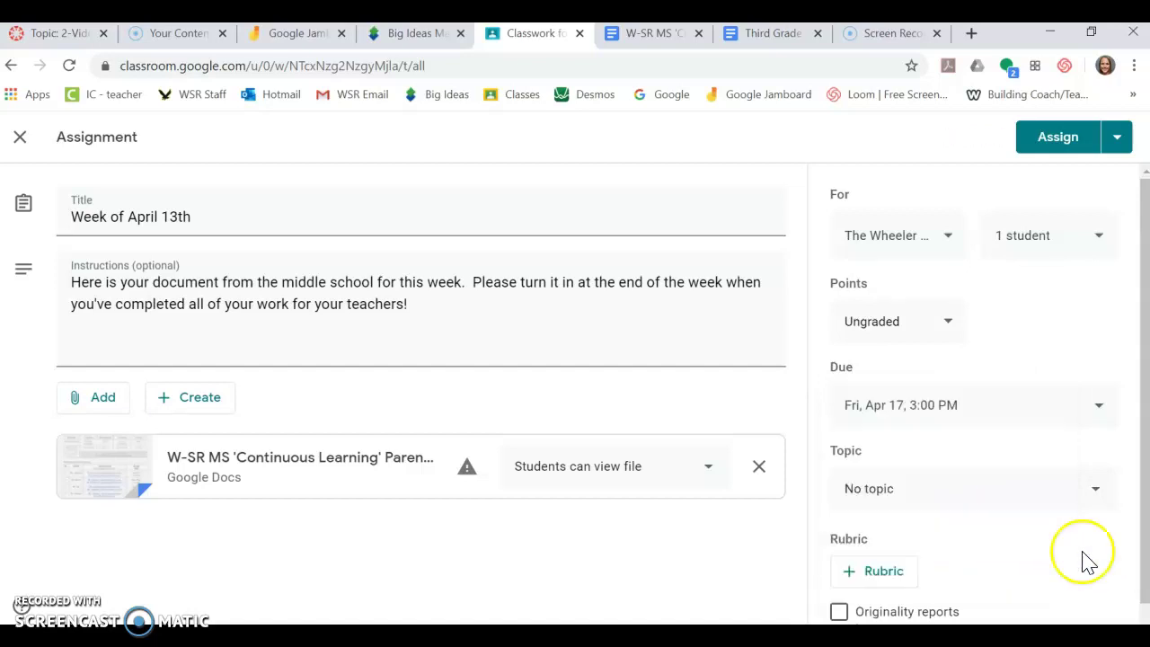
Step: File the assignment under the existing Schedules & Resources topic
left_click(1062, 497)
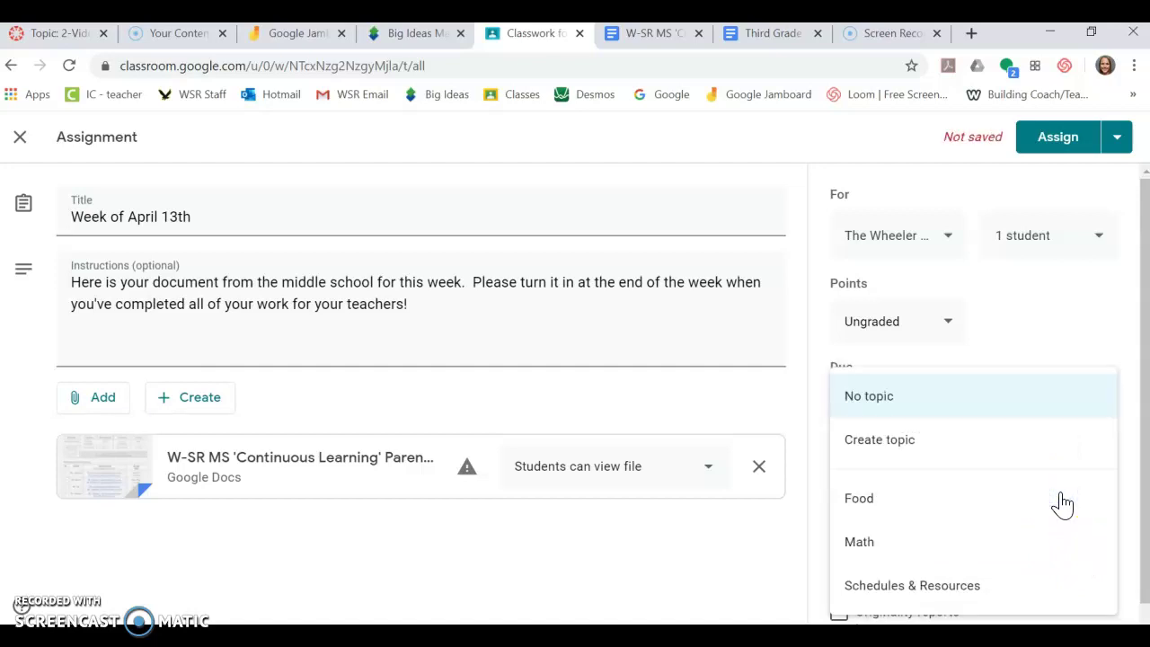
left_click(920, 593)
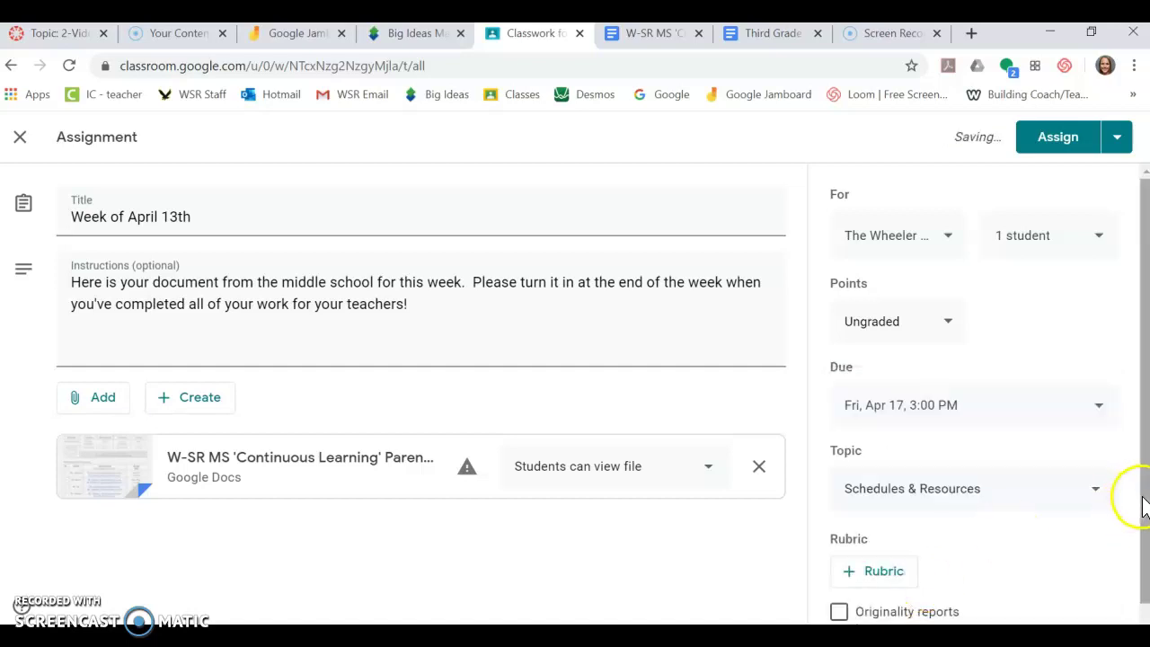
scroll(1143, 499, "down", 1)
scroll(1142, 458, "up", 1)
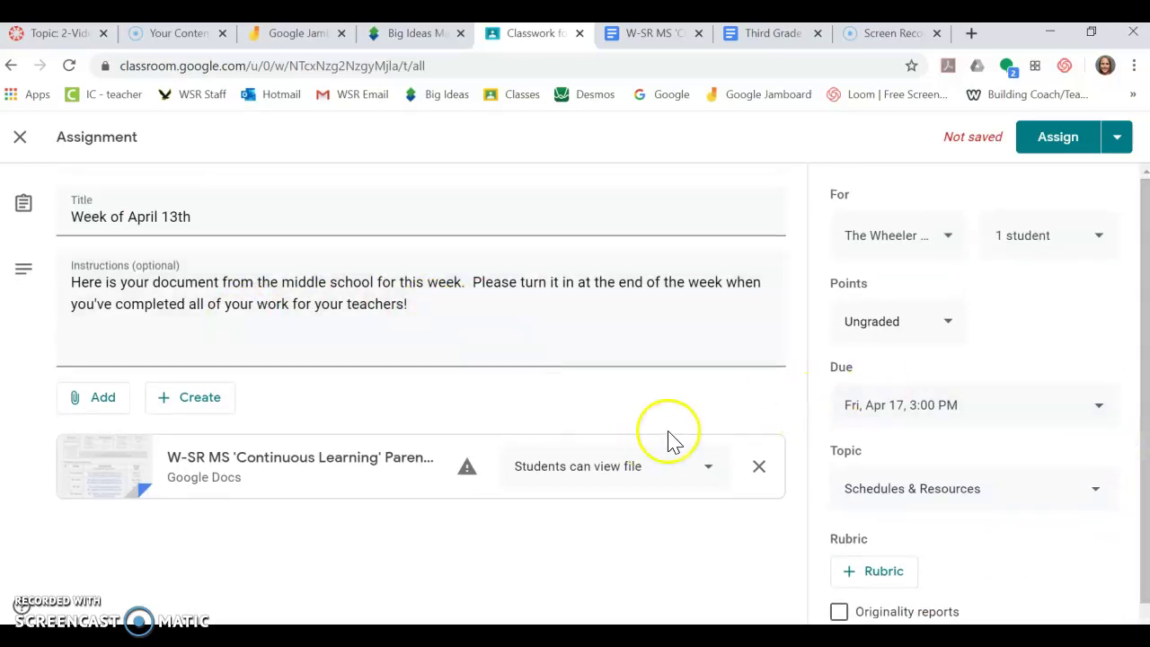
left_click(1119, 139)
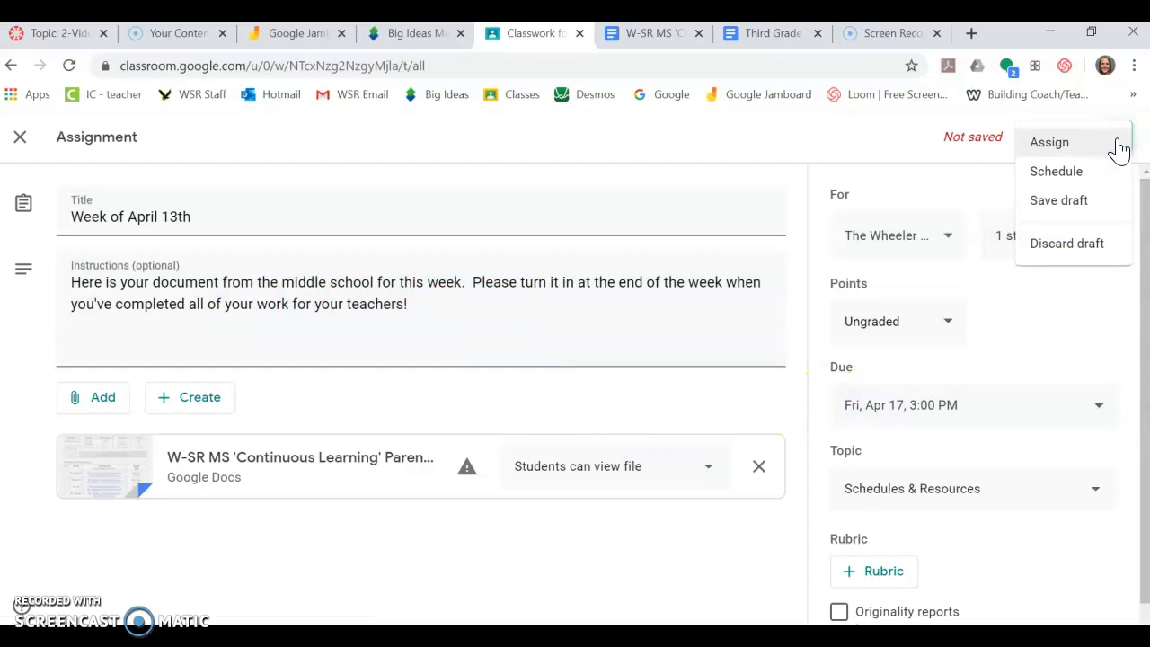
left_click(1061, 173)
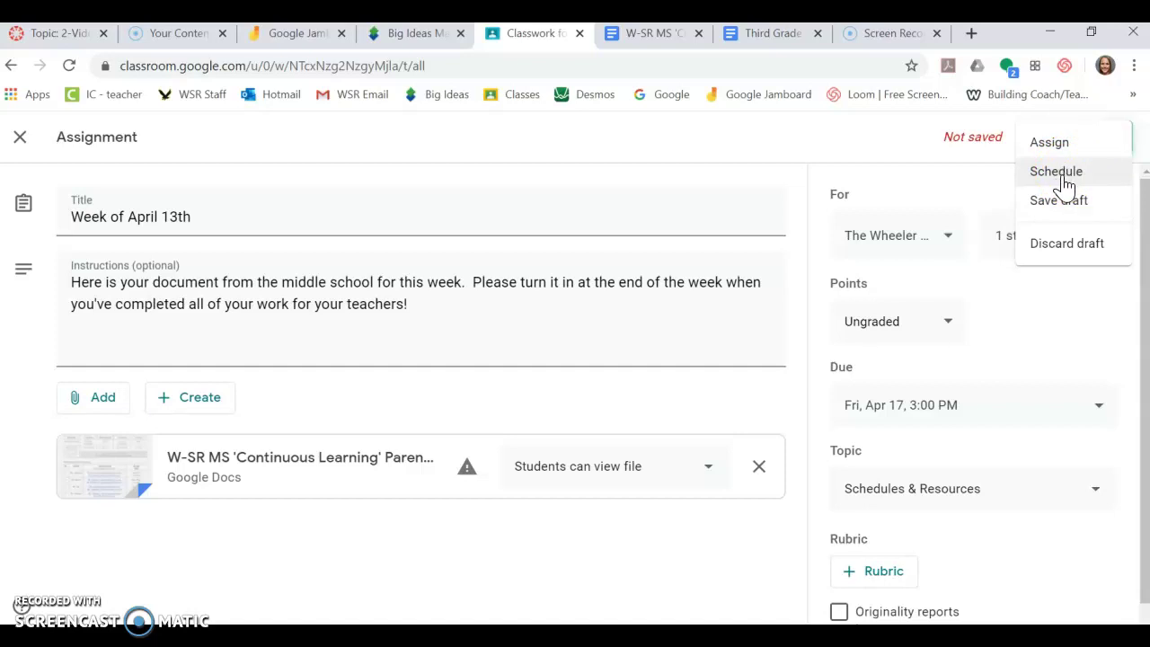
left_click(1060, 180)
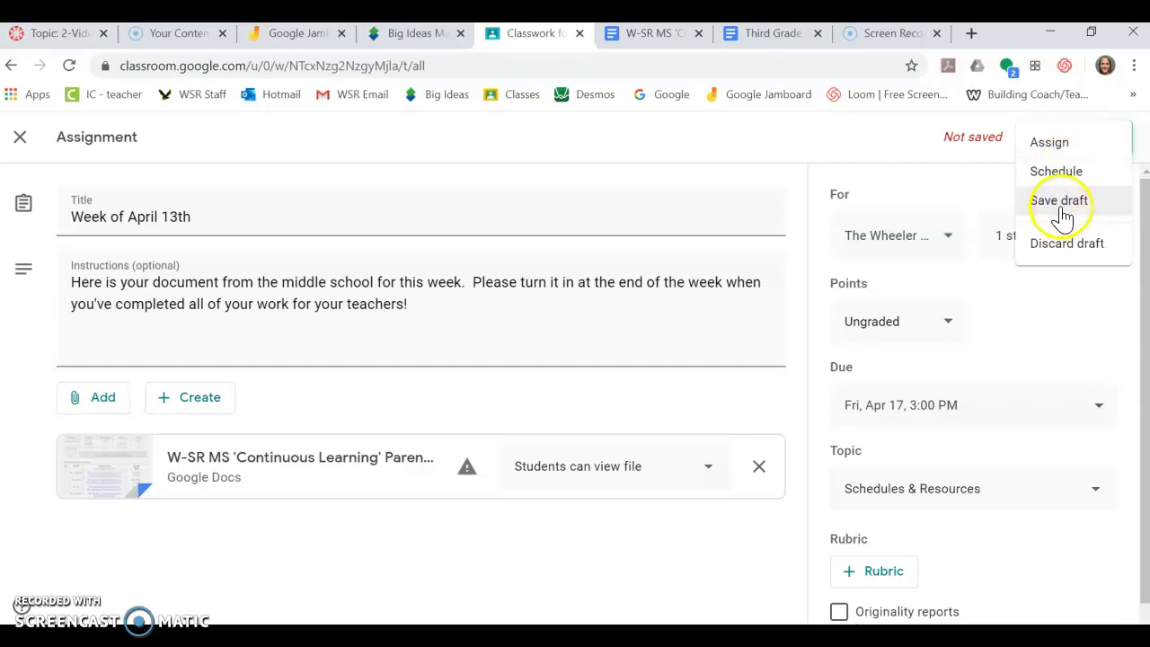
left_click(975, 202)
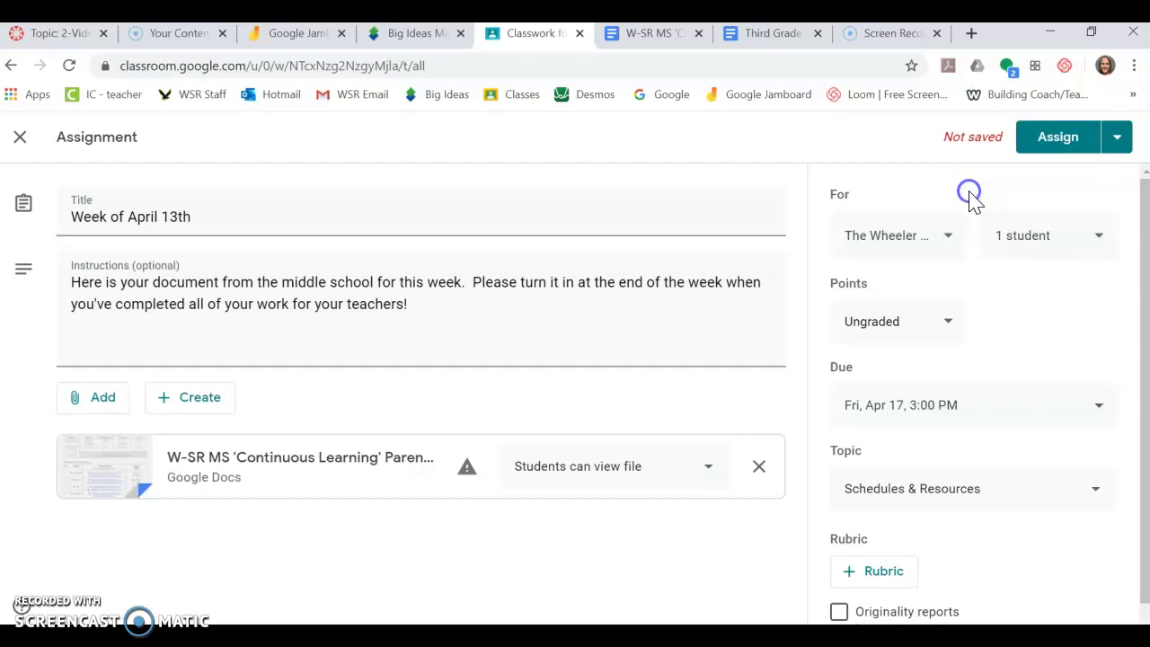
Step: Assign the work immediately, letting Classroom create and attach a Drive copy of the W-SR MS 'Continuous Learning' Parent Hub document
left_click(1061, 144)
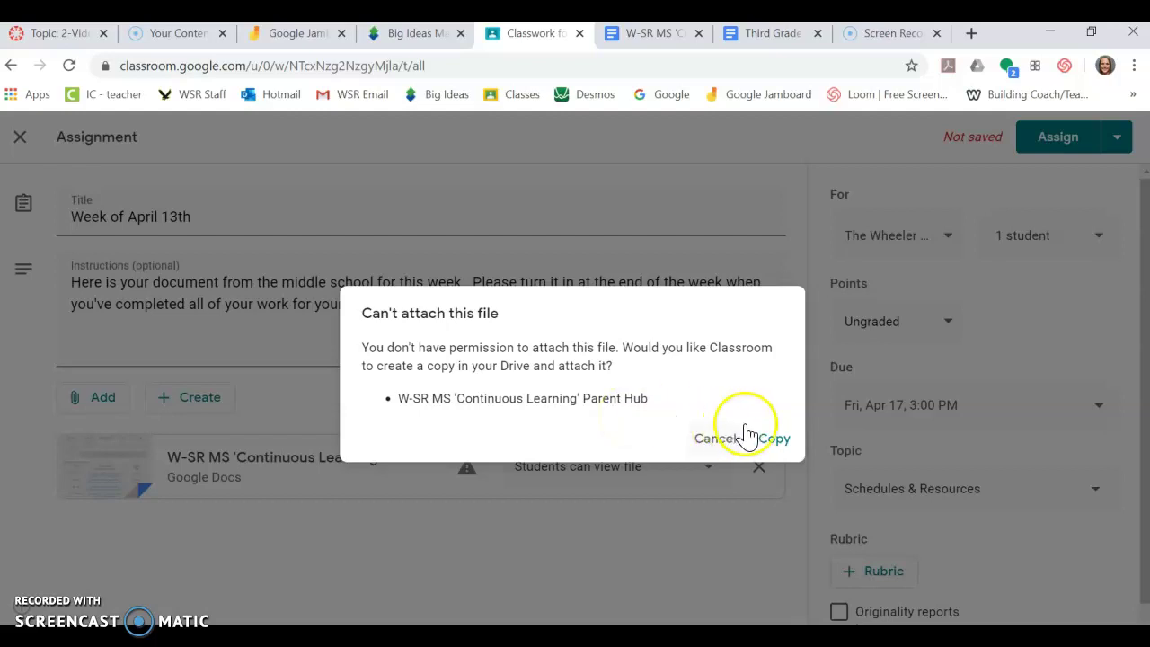
left_click(775, 441)
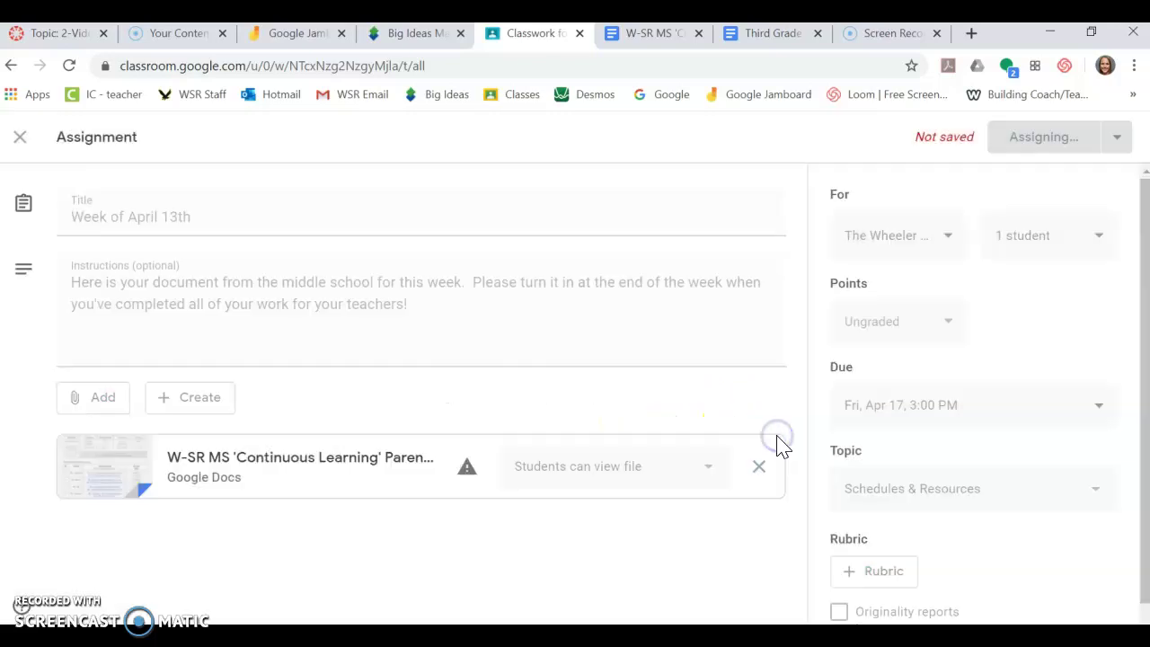